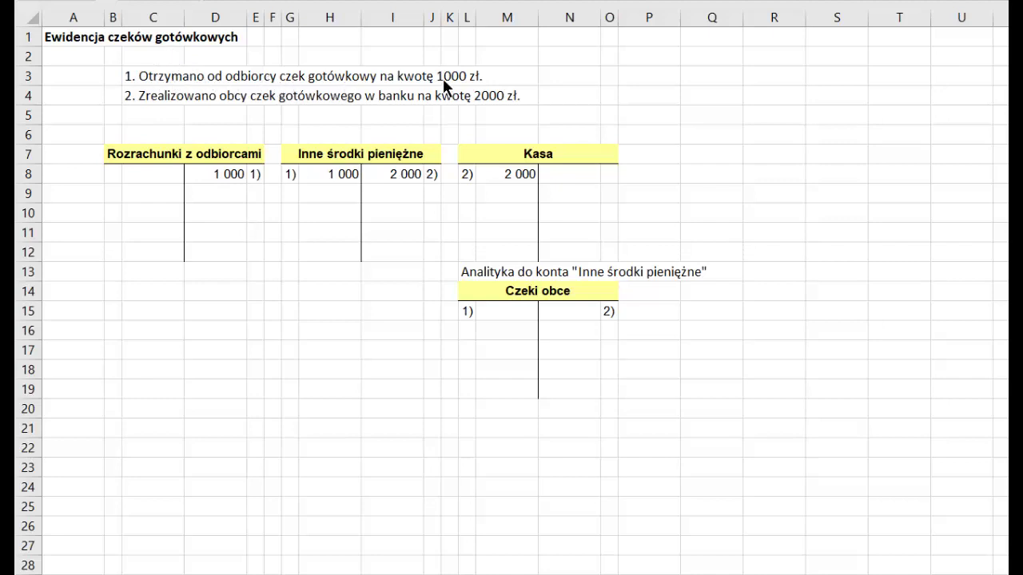
click(164, 150)
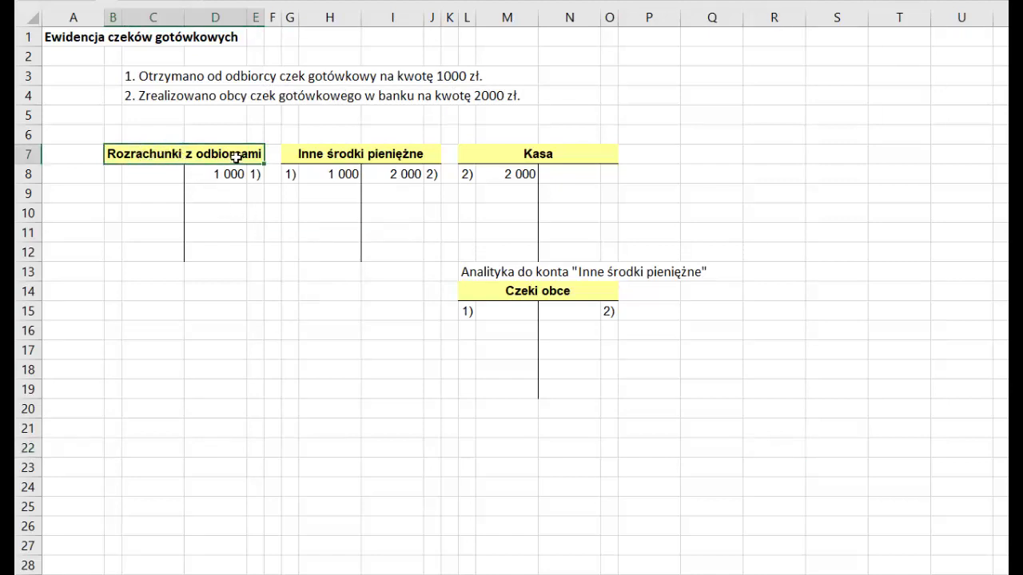
drag(136, 171, 136, 250)
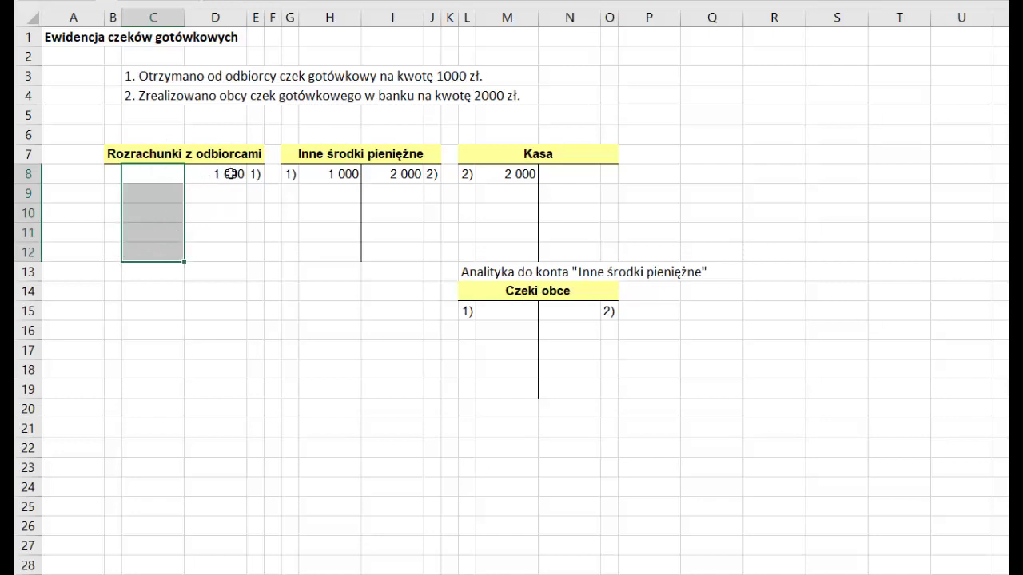
drag(230, 174, 260, 171)
key(ctrl+v)
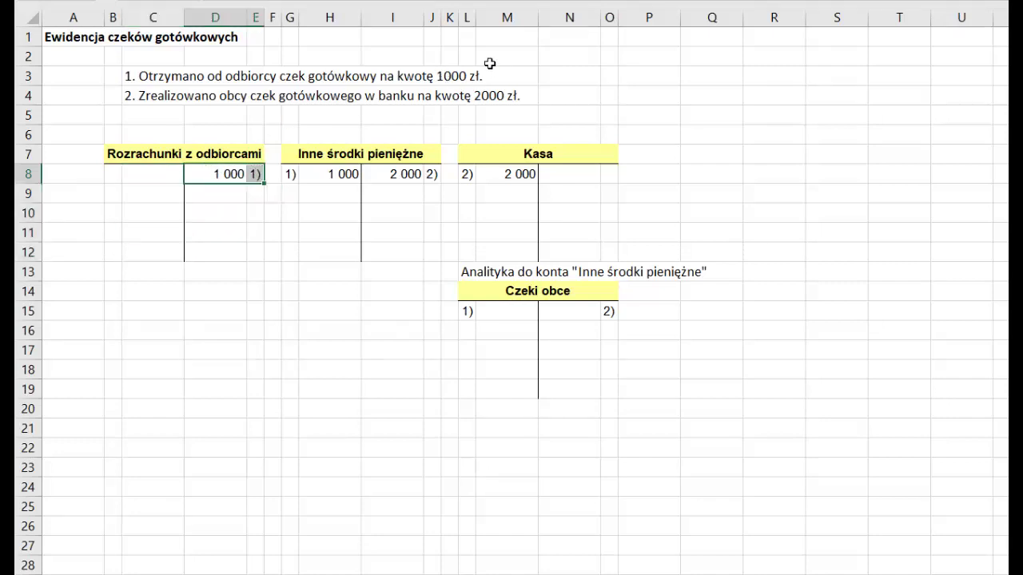
drag(145, 174, 141, 257)
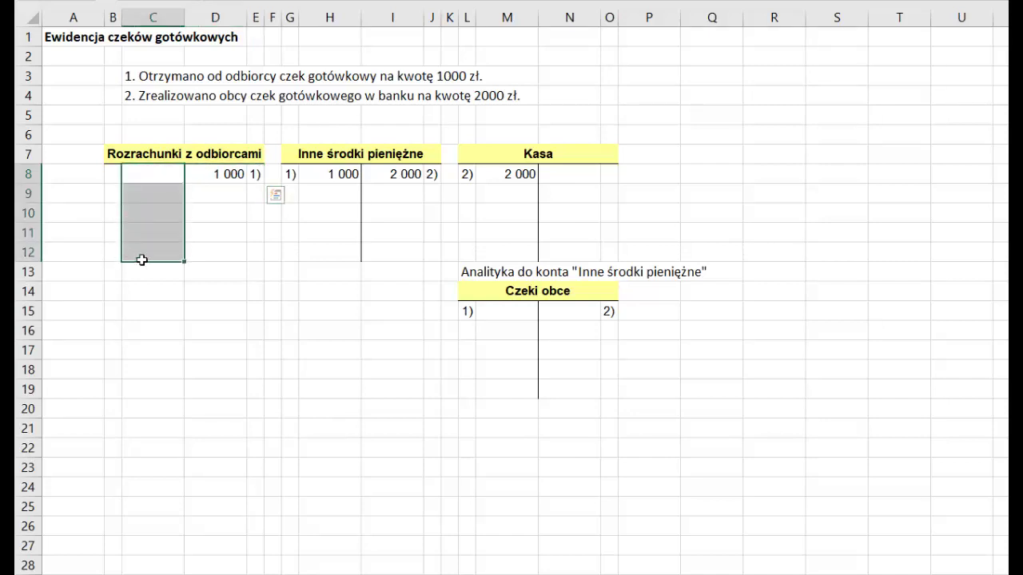
drag(222, 170, 258, 174)
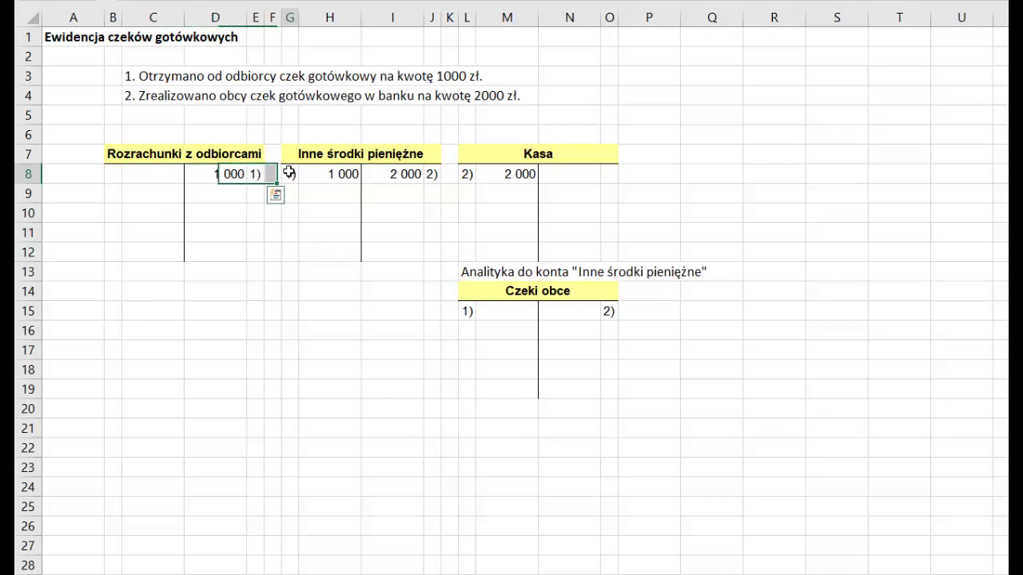
drag(290, 174, 322, 174)
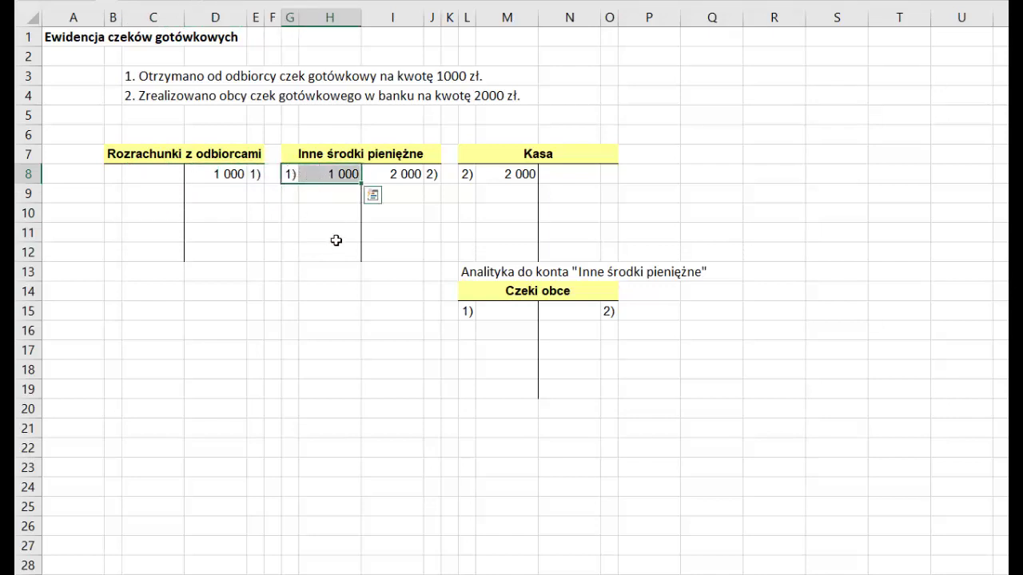
click(357, 152)
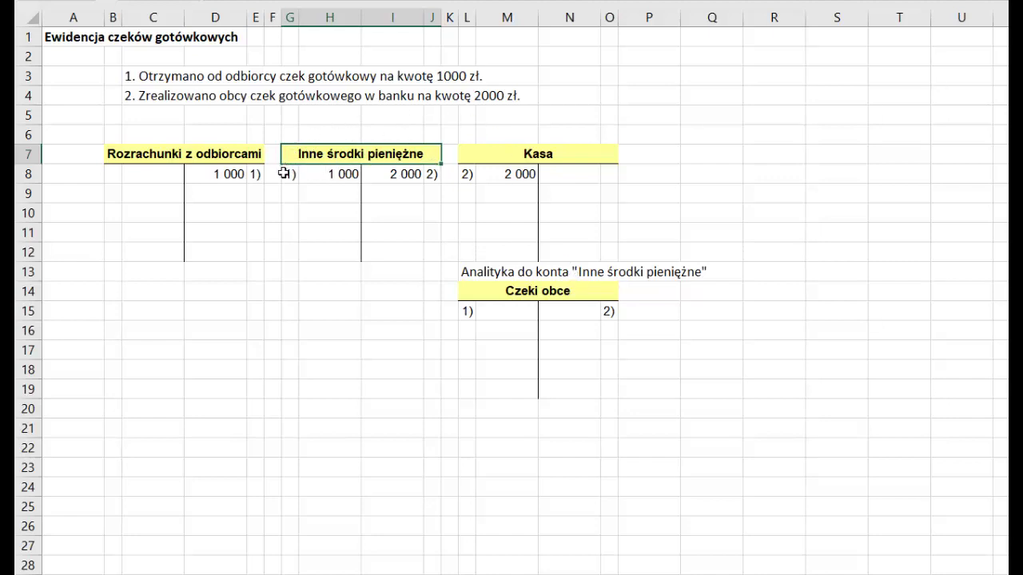
drag(286, 174, 323, 179)
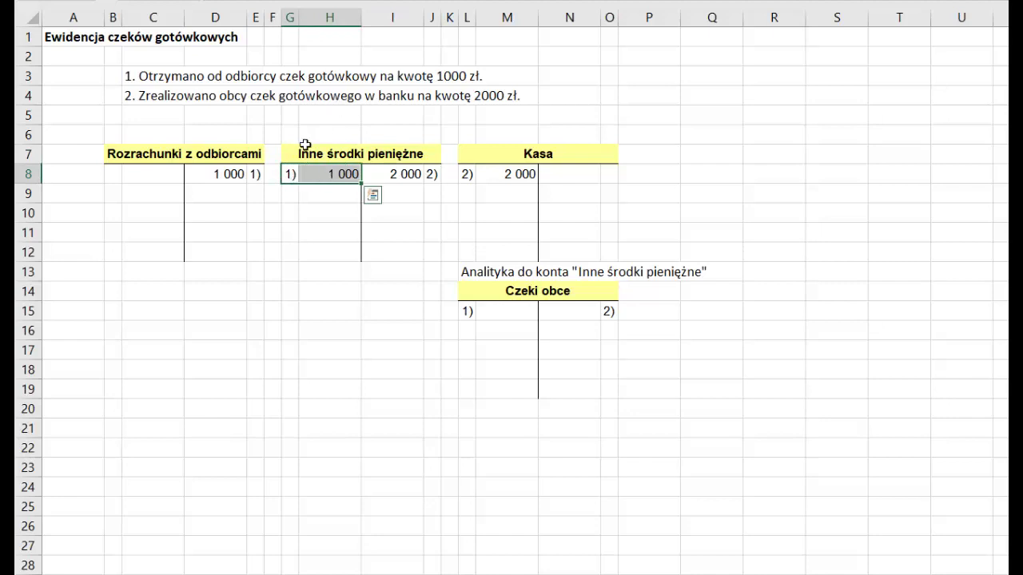
drag(318, 171, 322, 248)
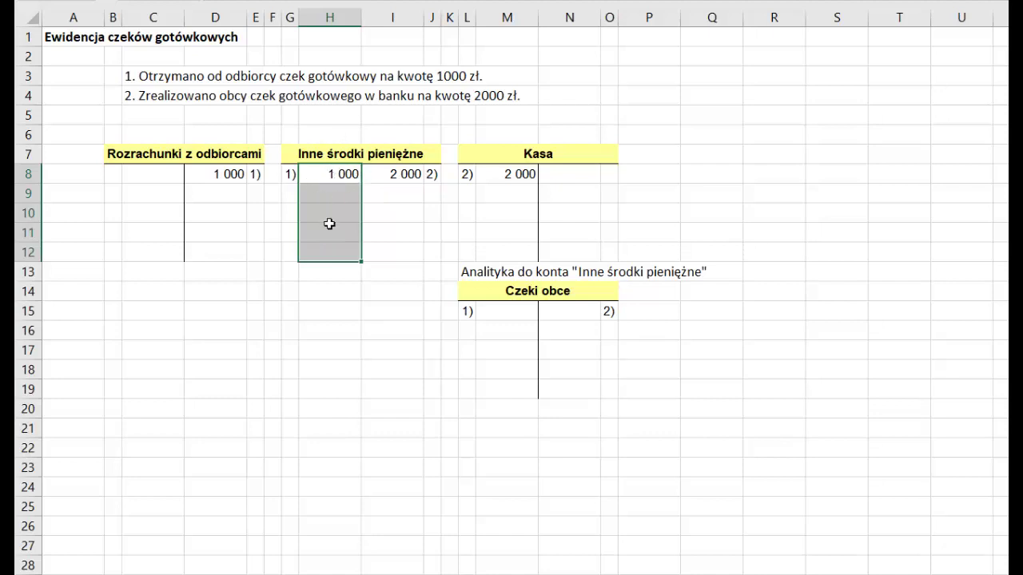
click(130, 96)
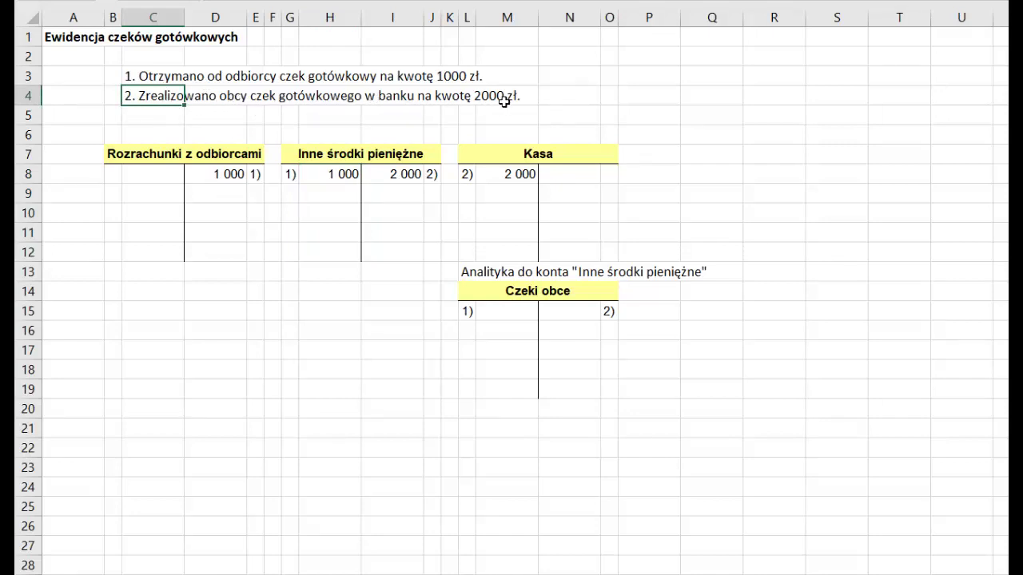
click(396, 173)
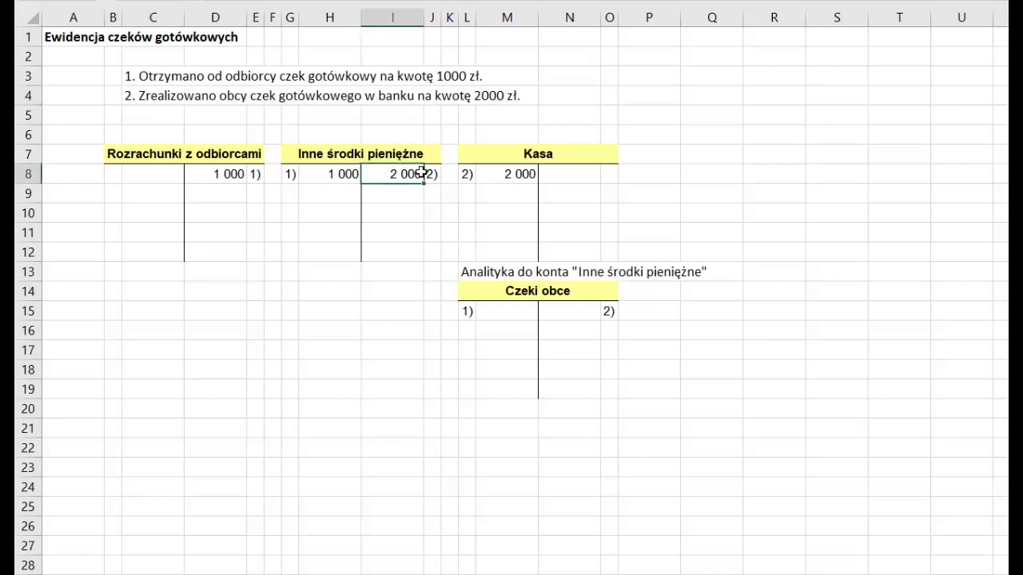
drag(422, 173, 431, 174)
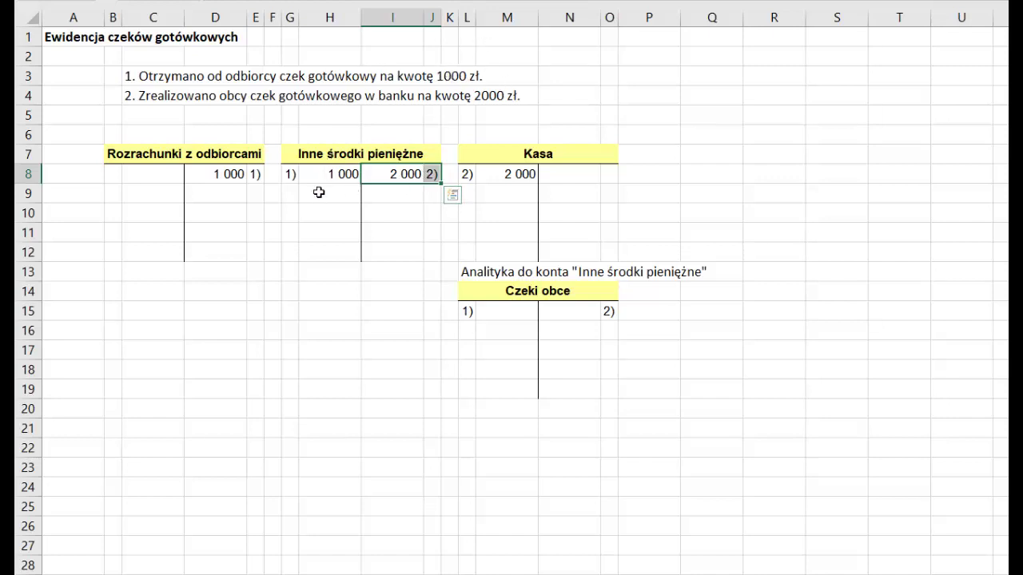
mouse_move(319, 192)
mouse_down()
mouse_move(326, 136)
mouse_move(317, 246)
mouse_up()
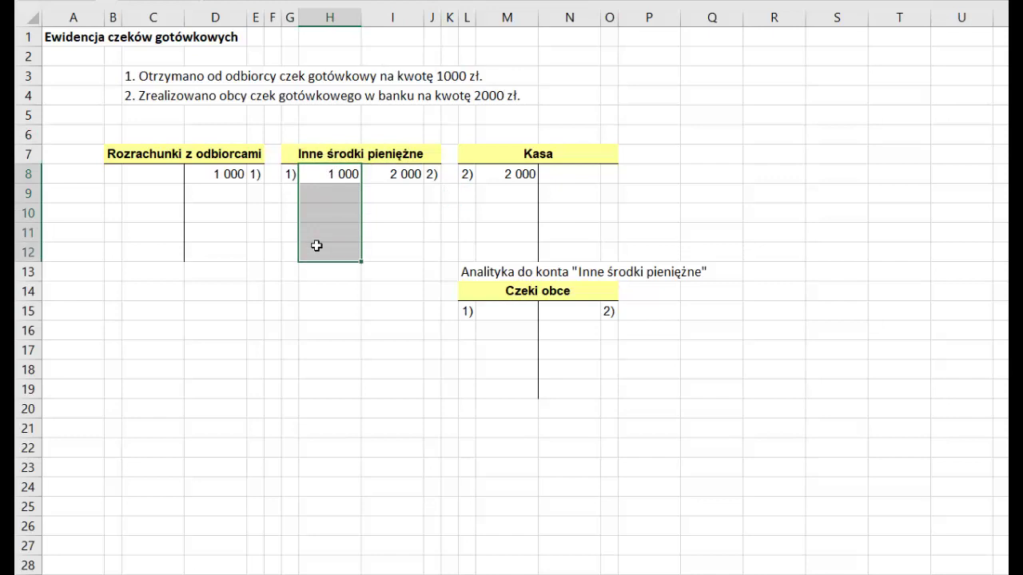
key(ctrl+z)
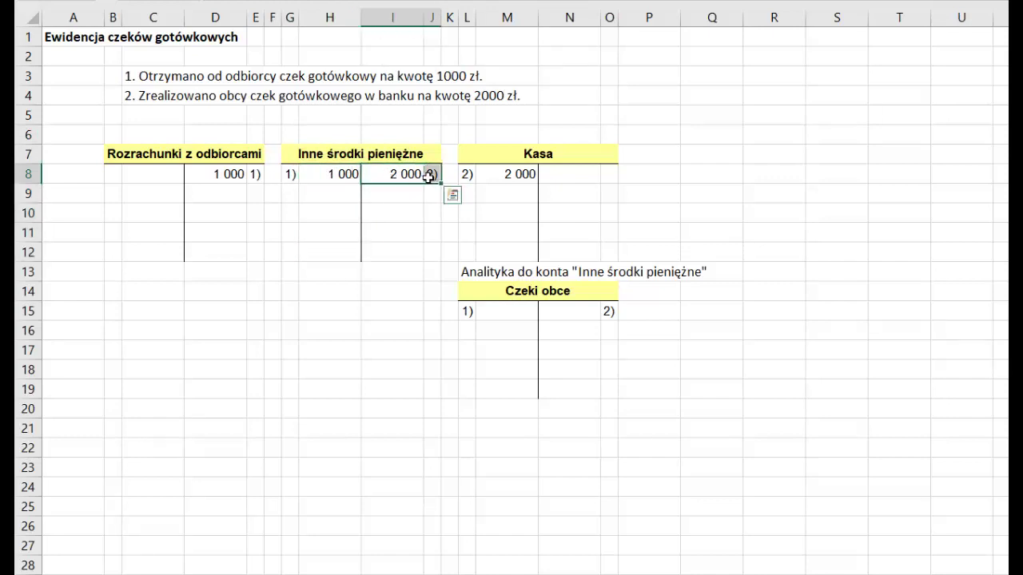
click(355, 153)
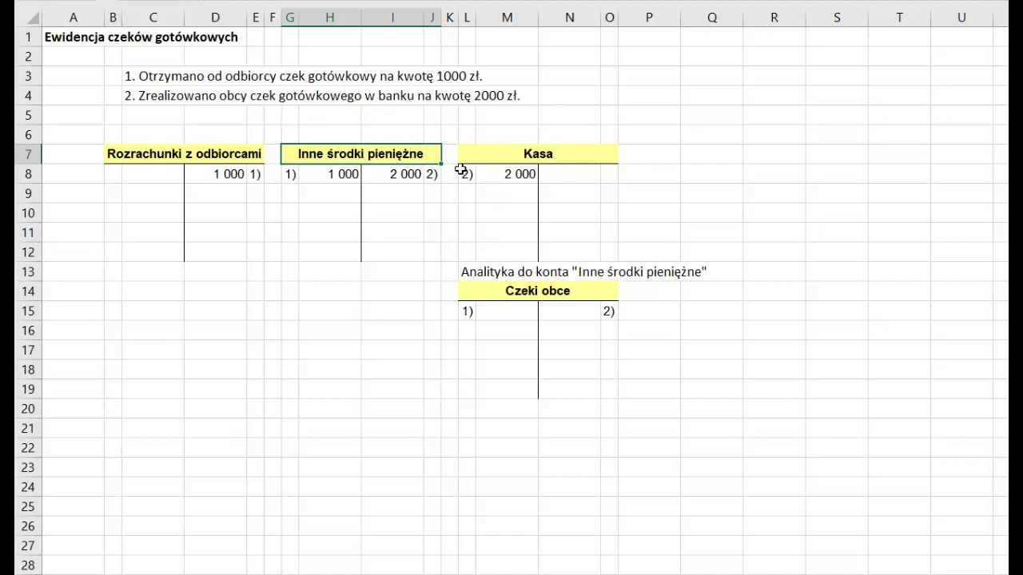
drag(461, 170, 507, 171)
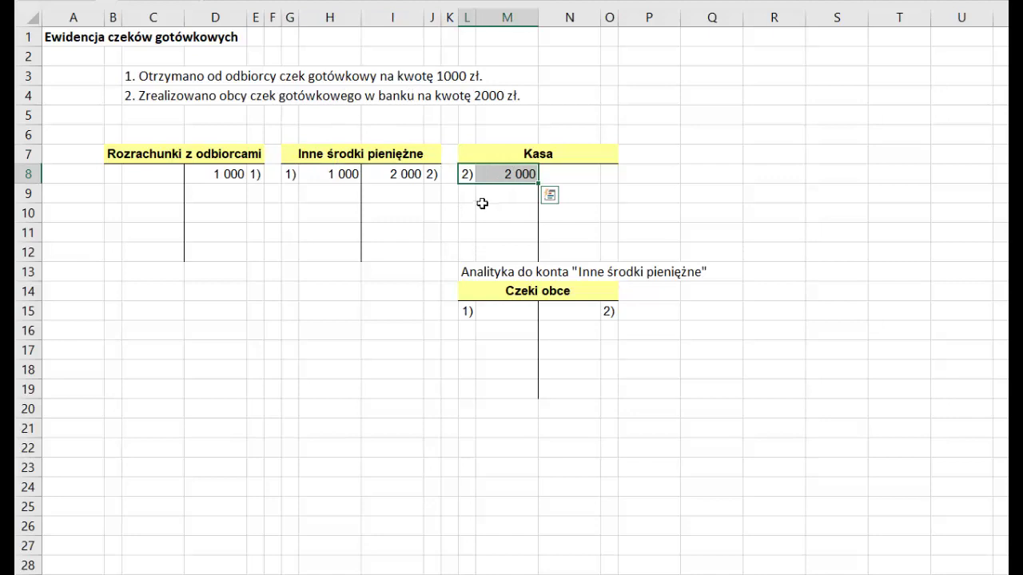
click(507, 174)
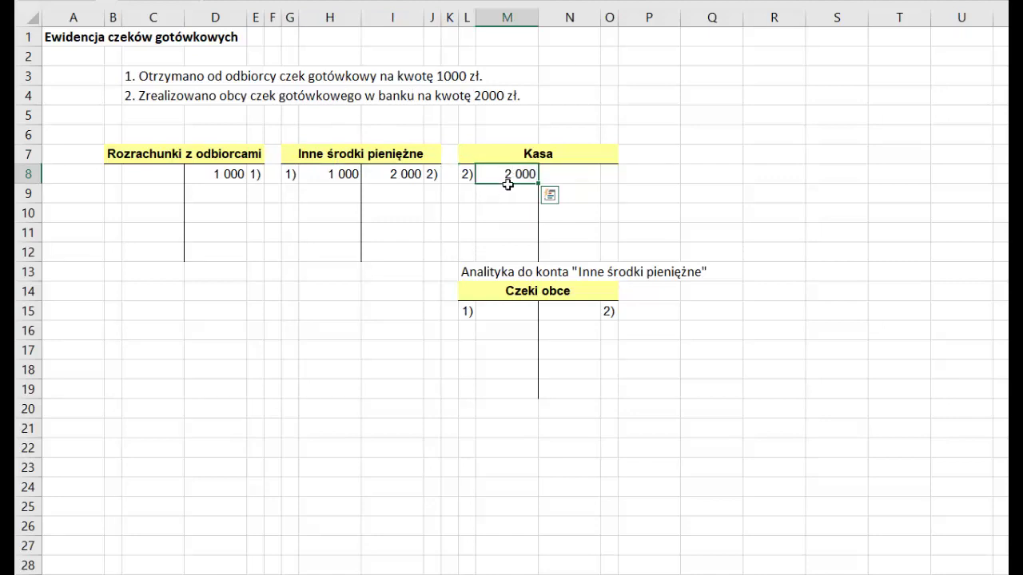
drag(508, 185, 499, 253)
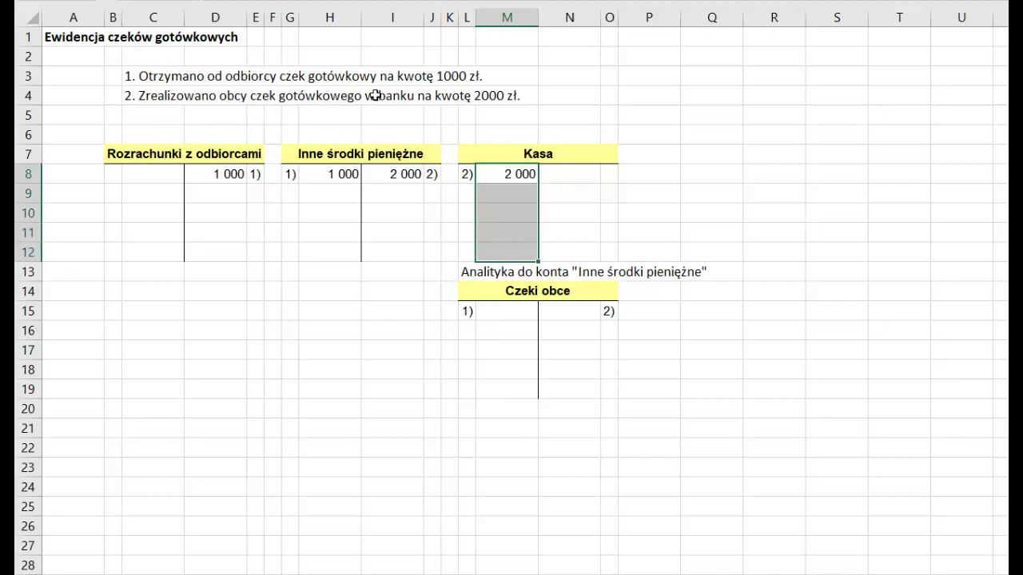
click(531, 156)
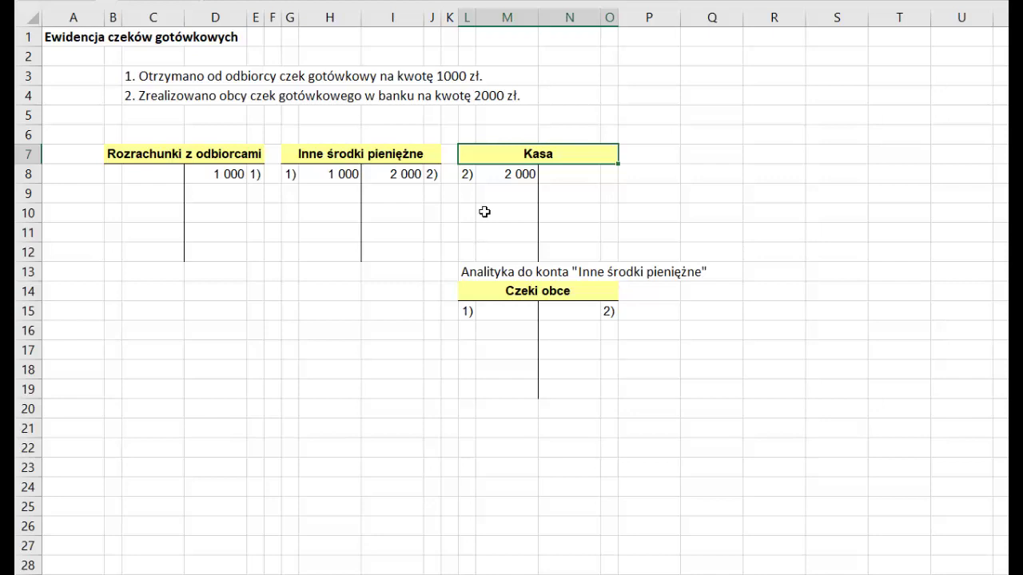
mouse_move(487, 162)
mouse_down()
mouse_move(490, 154)
mouse_move(485, 252)
mouse_up()
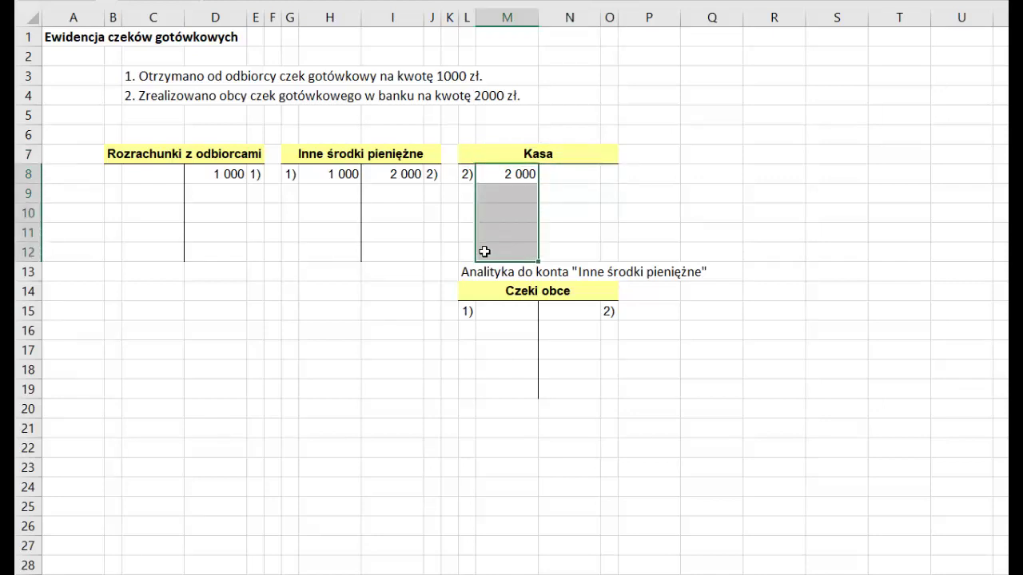
click(522, 152)
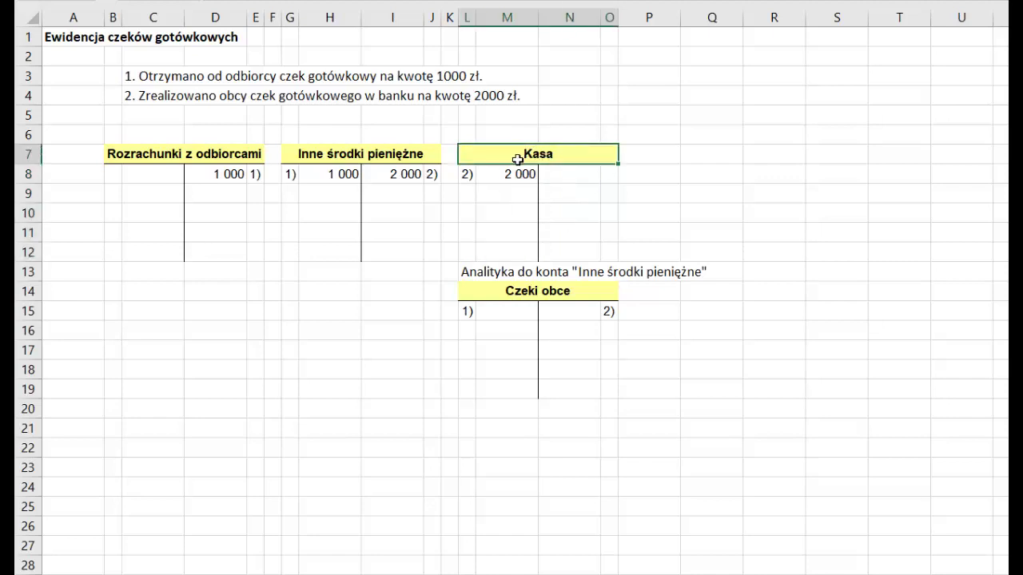
click(466, 173)
click(412, 173)
click(502, 173)
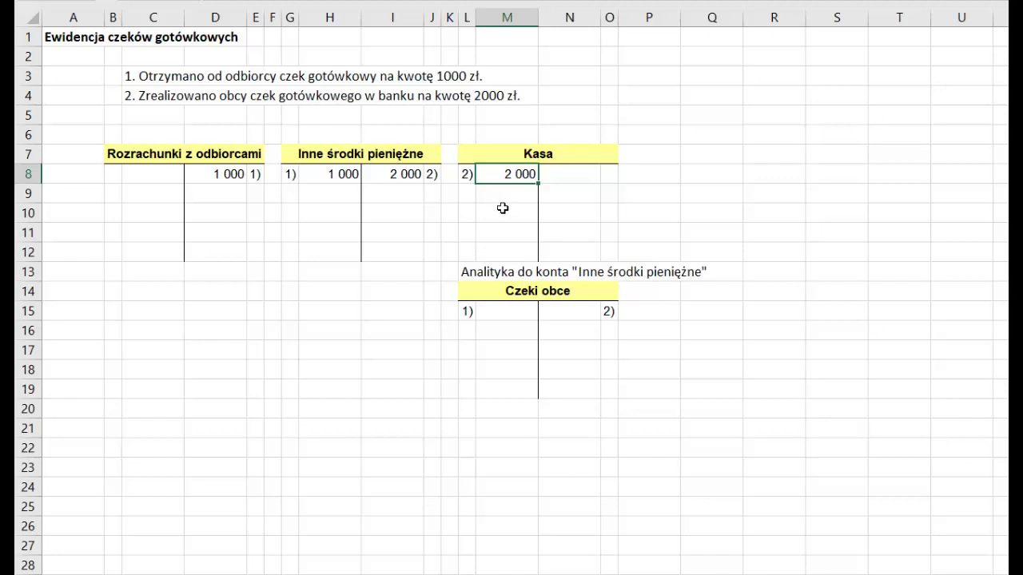
click(508, 273)
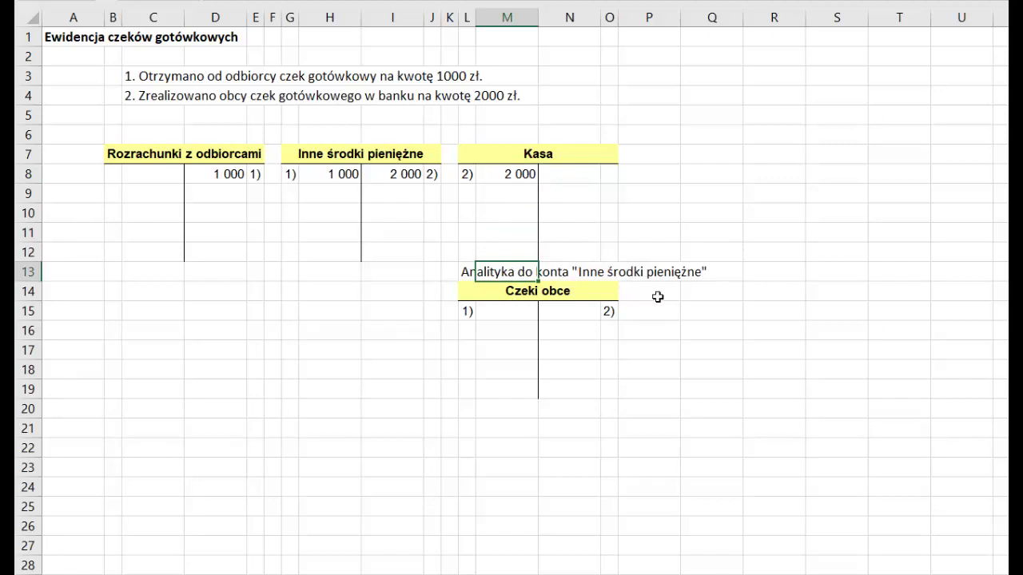
click(342, 159)
drag(342, 159, 371, 258)
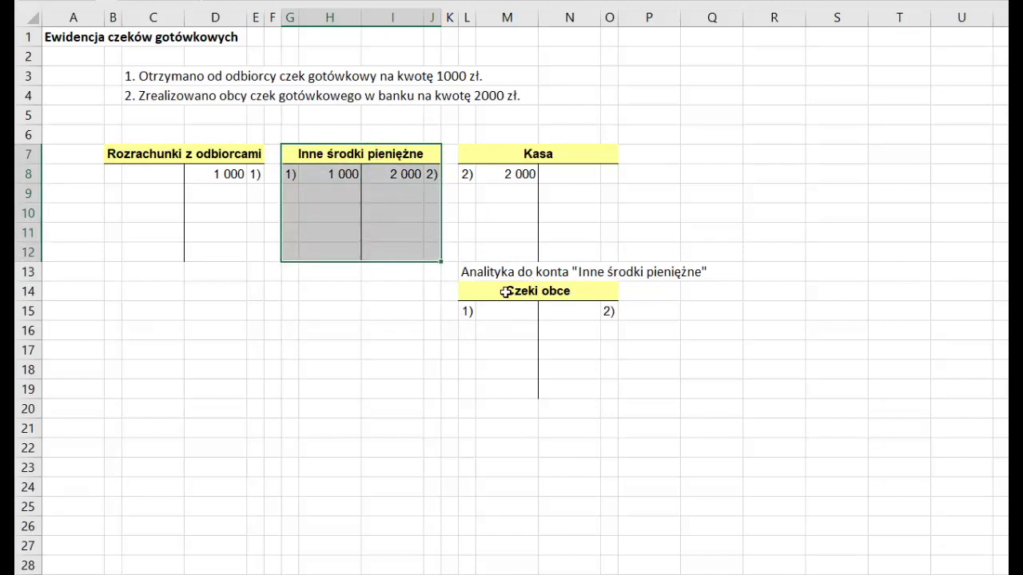
drag(498, 293, 496, 381)
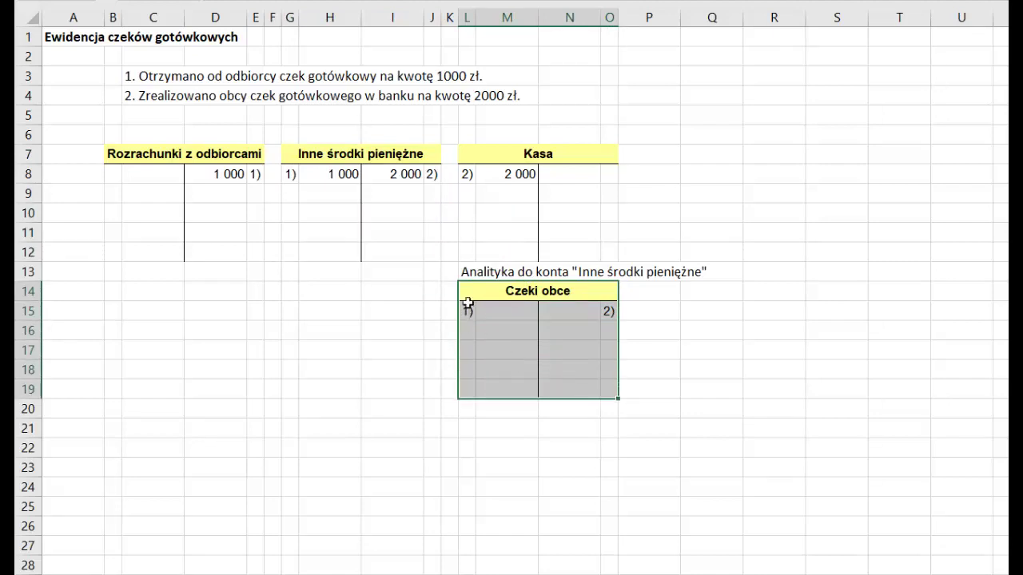
click(321, 155)
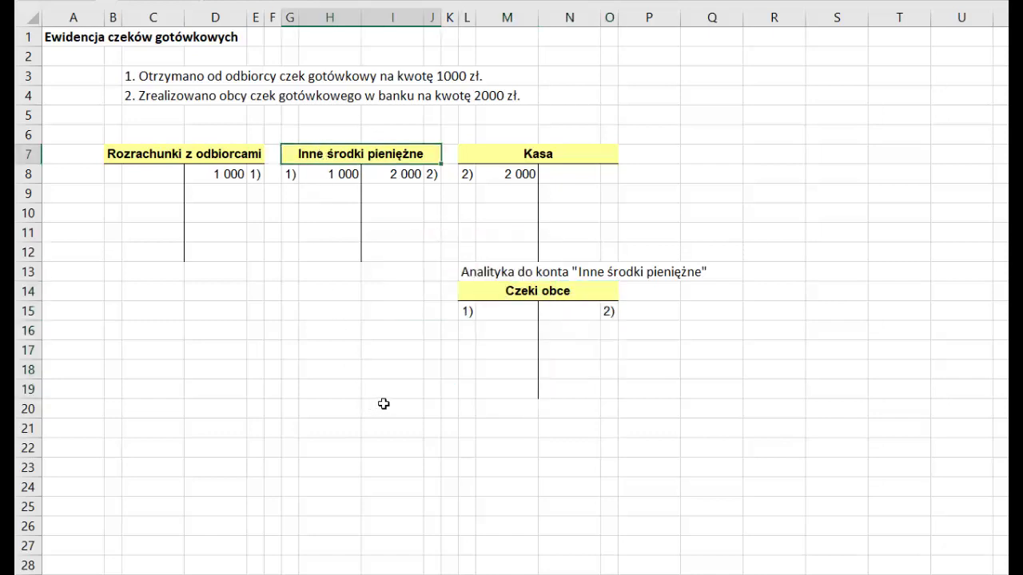
click(533, 293)
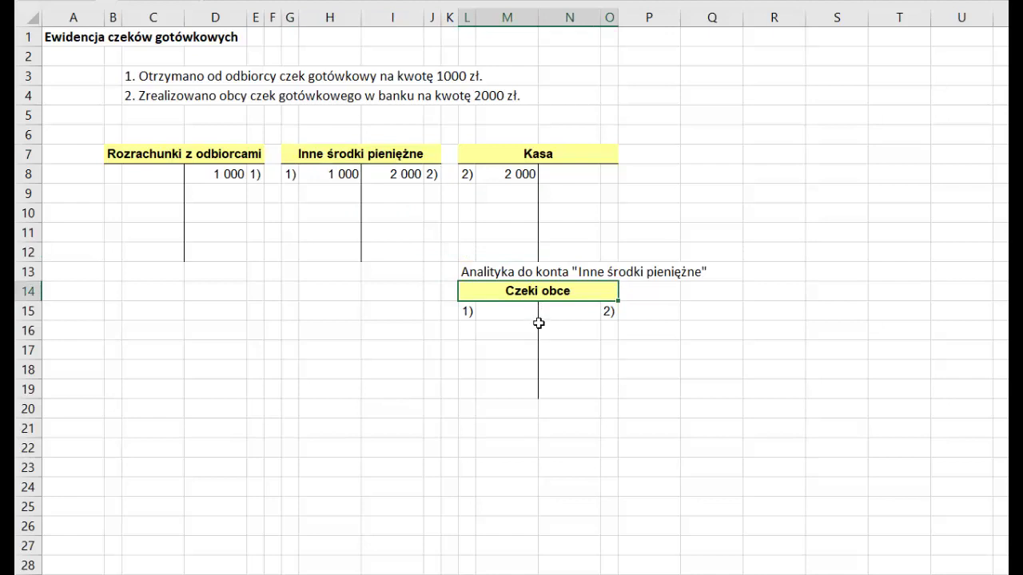
drag(286, 173, 332, 186)
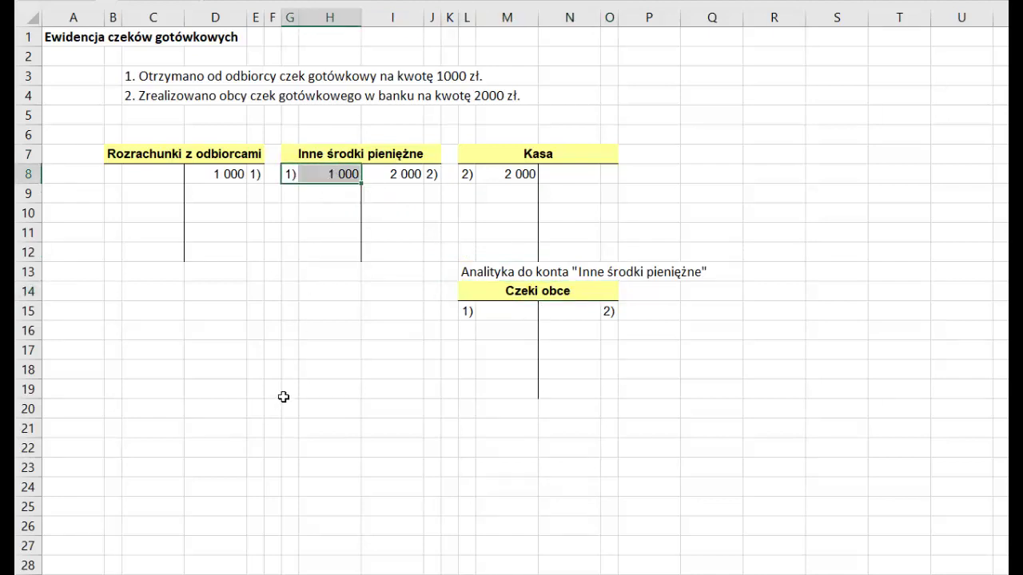
drag(469, 314, 494, 312)
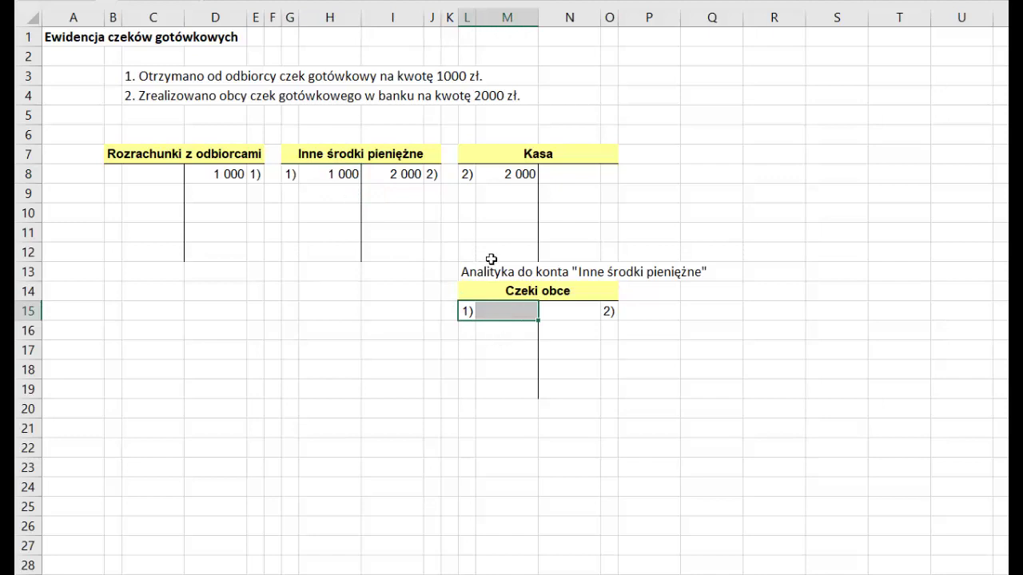
click(504, 290)
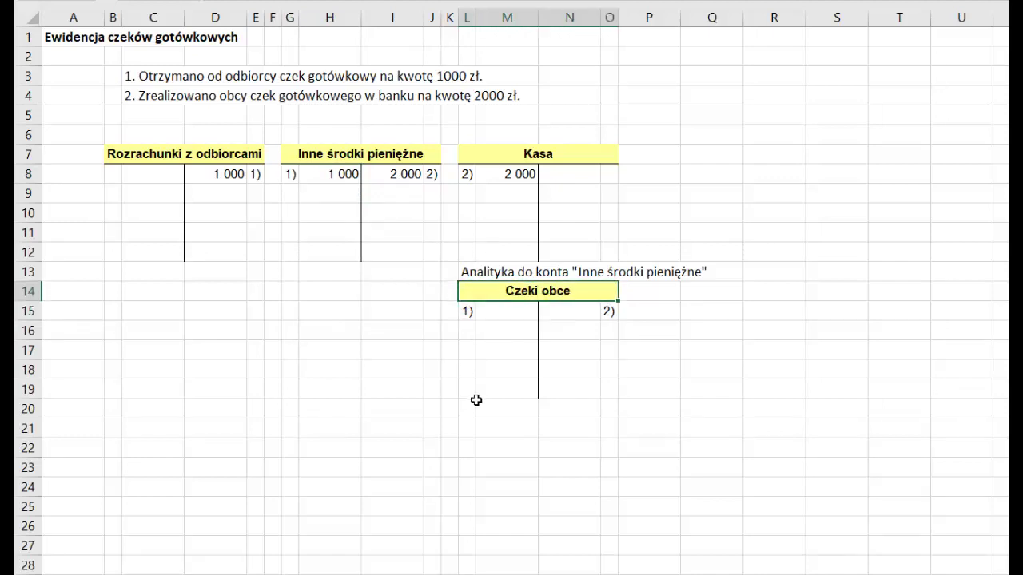
click(420, 174)
drag(420, 175, 434, 173)
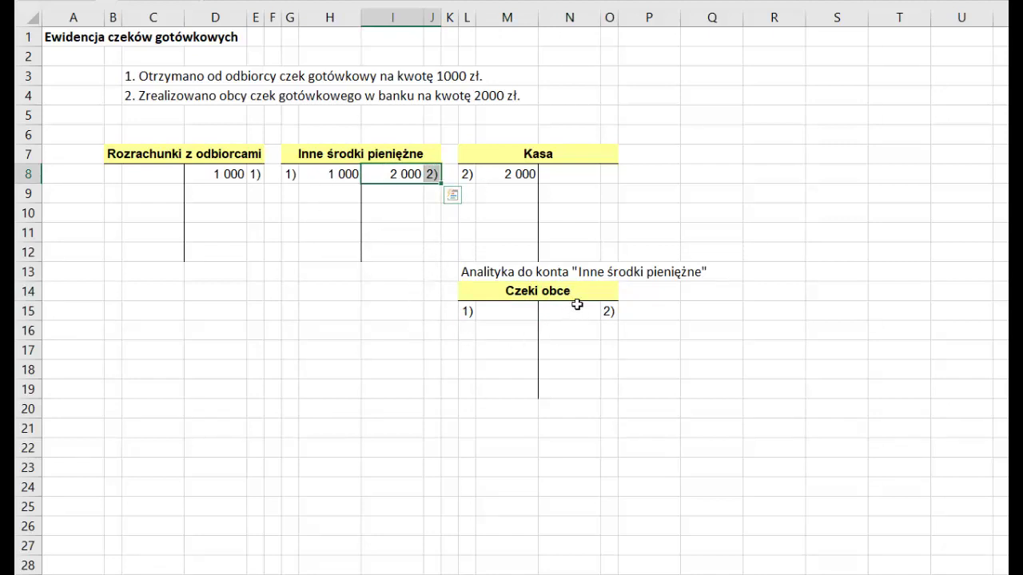
drag(564, 313, 599, 311)
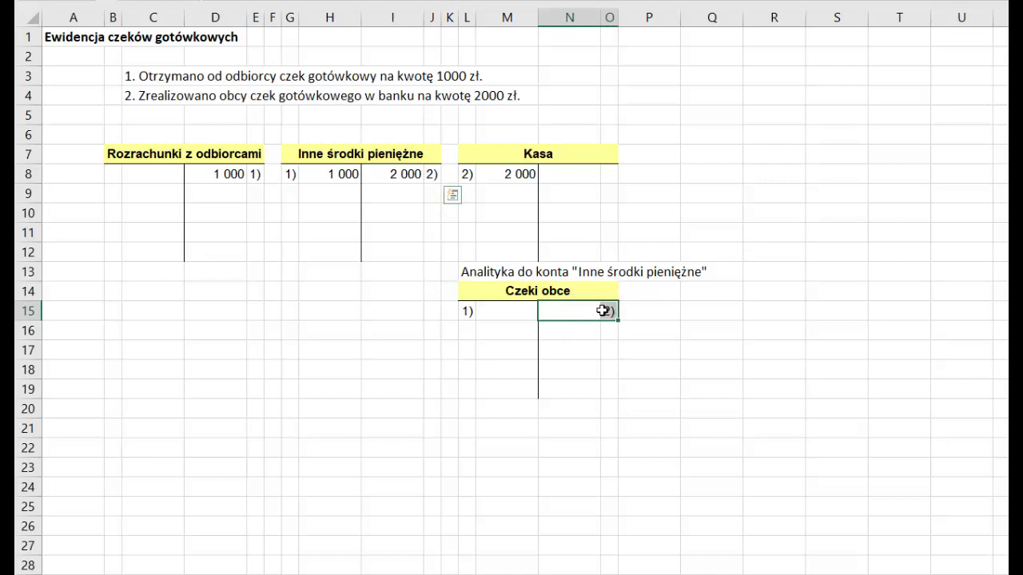
drag(402, 174, 432, 174)
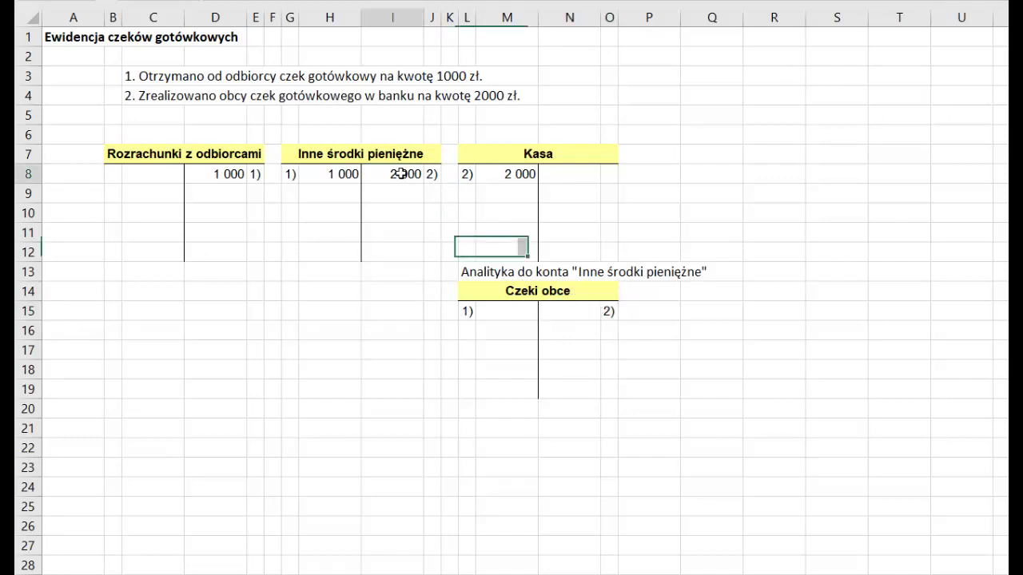
drag(577, 312, 607, 313)
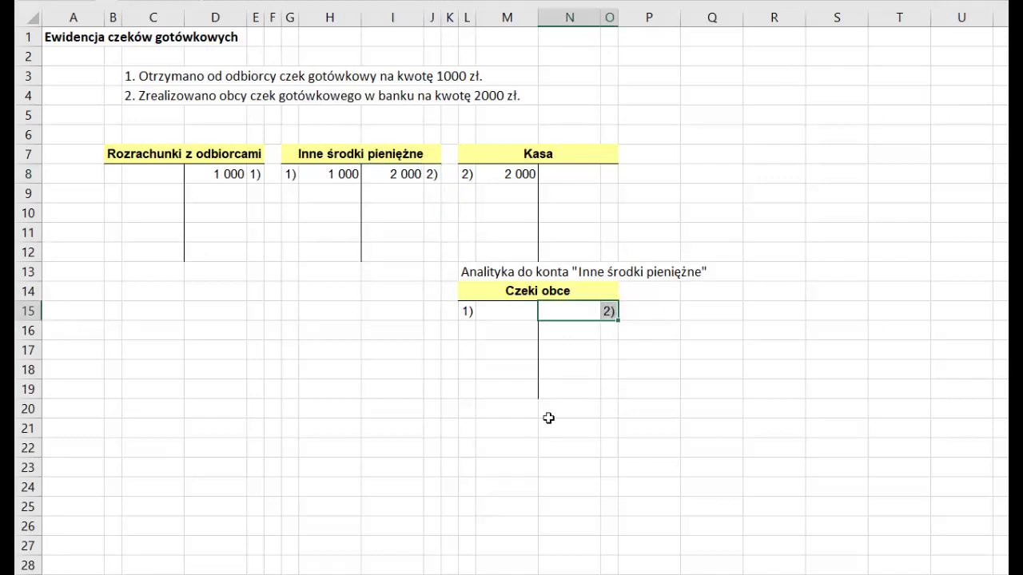